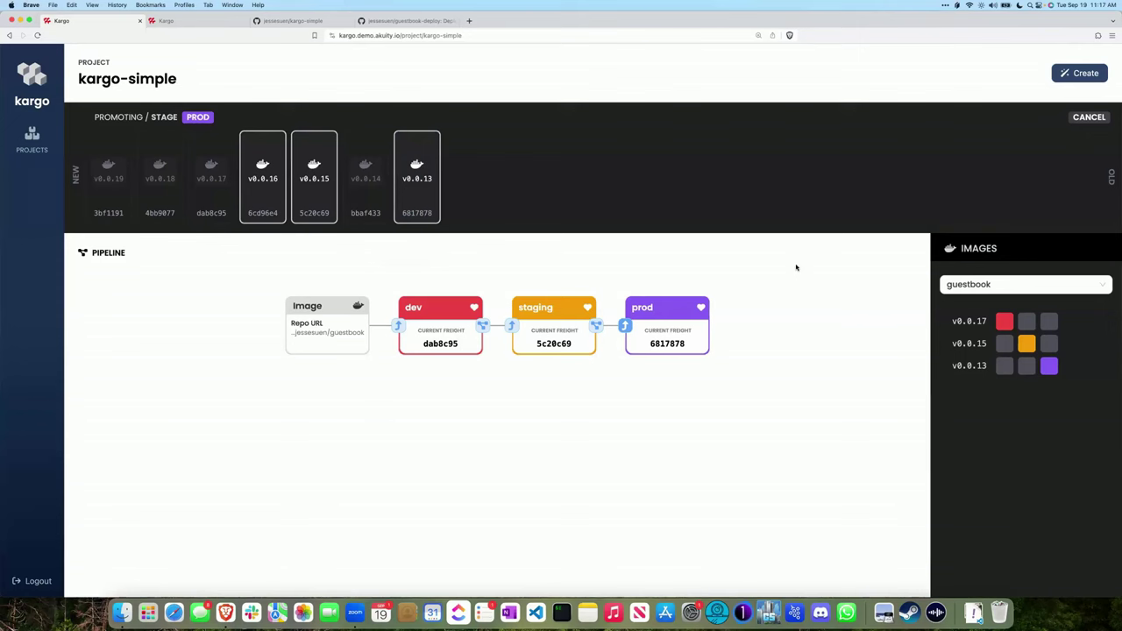
# Promote the v0.0.18 freight to the dev stage of the kargo-simple pipeline
pyautogui.click(624, 325)
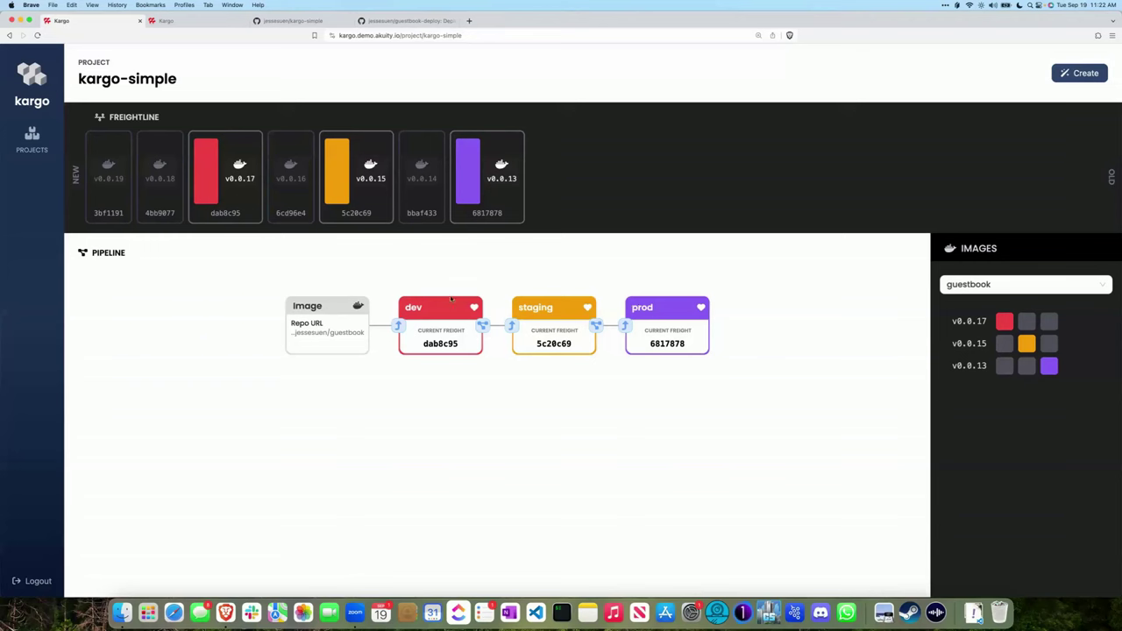
pyautogui.click(399, 327)
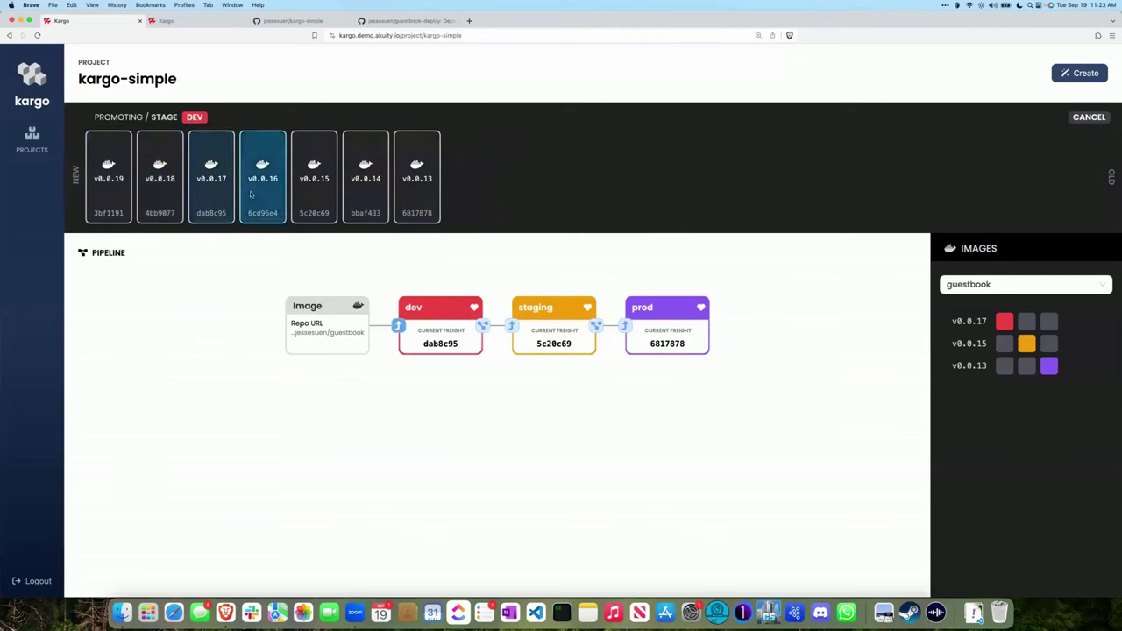
pyautogui.click(410, 193)
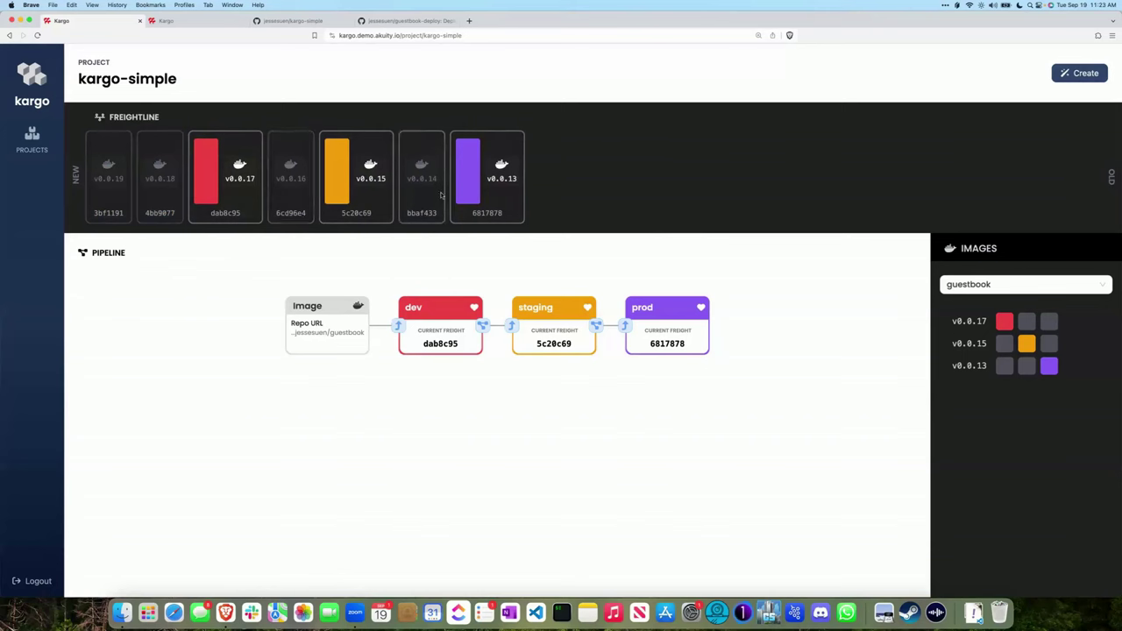
pyautogui.click(399, 327)
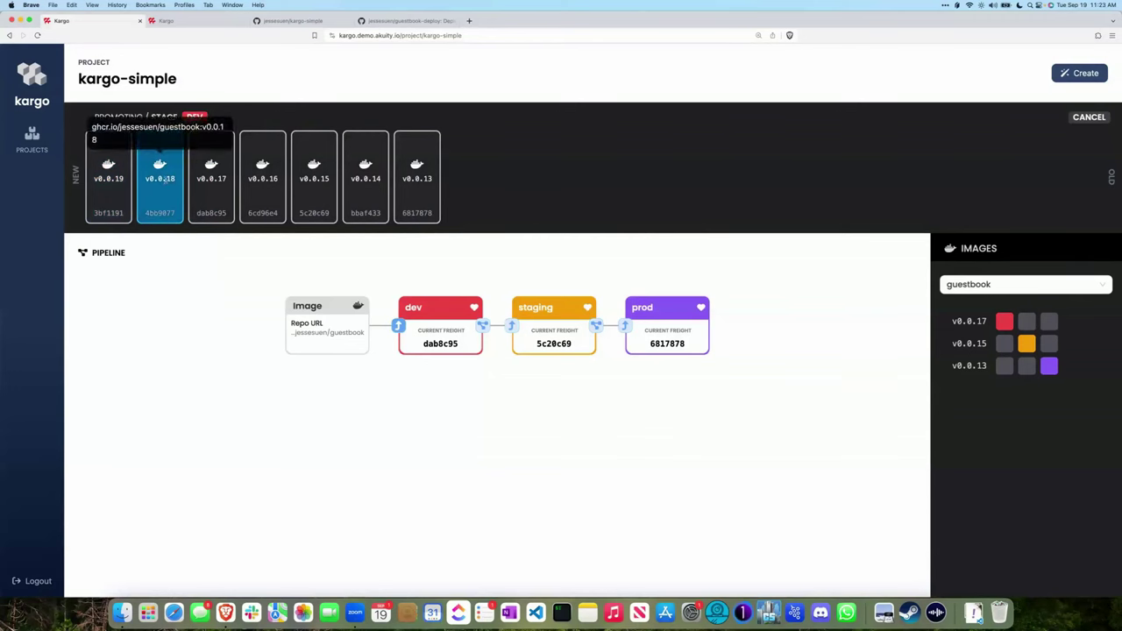
pyautogui.click(163, 178)
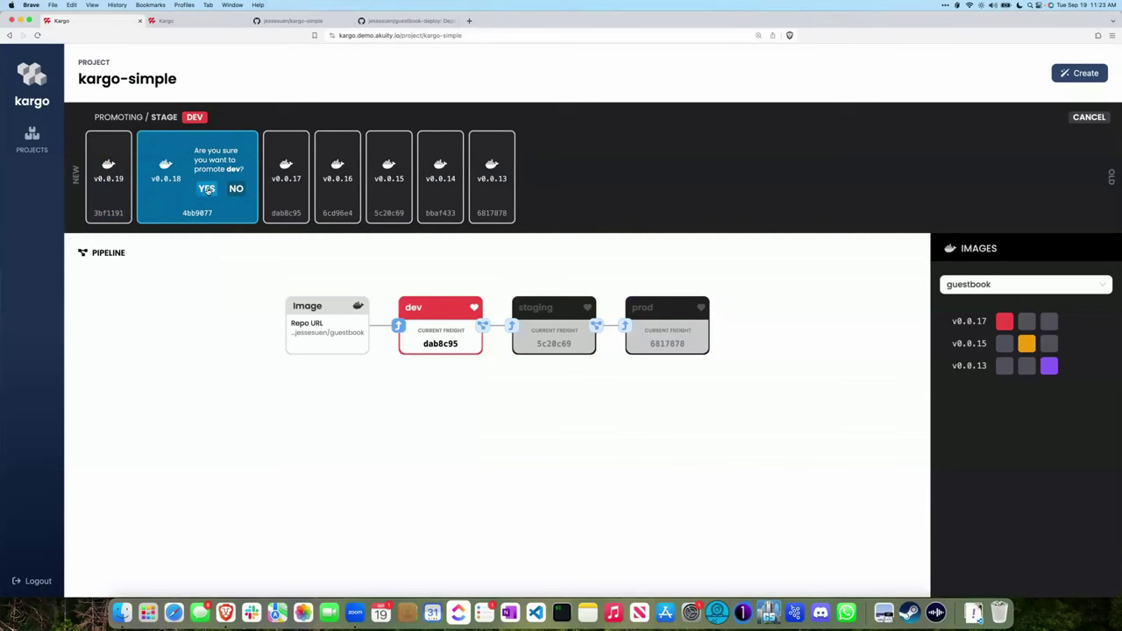
pyautogui.click(207, 189)
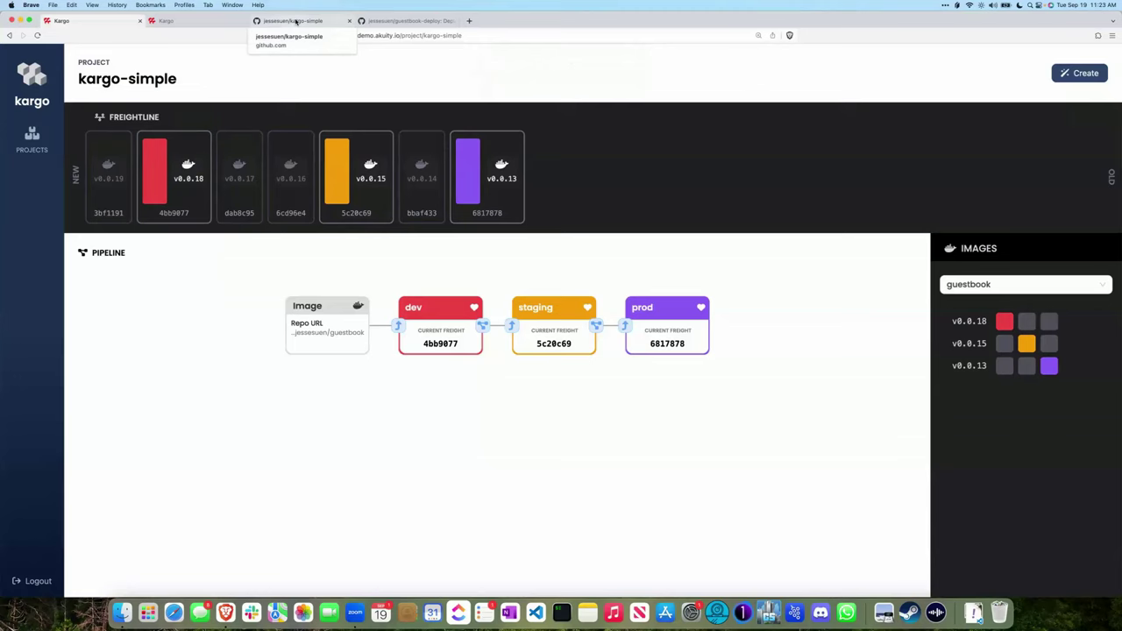
# Switch to the kargo-simple repository on GitHub, reload it and view the changes in its latest commit
pyautogui.click(297, 21)
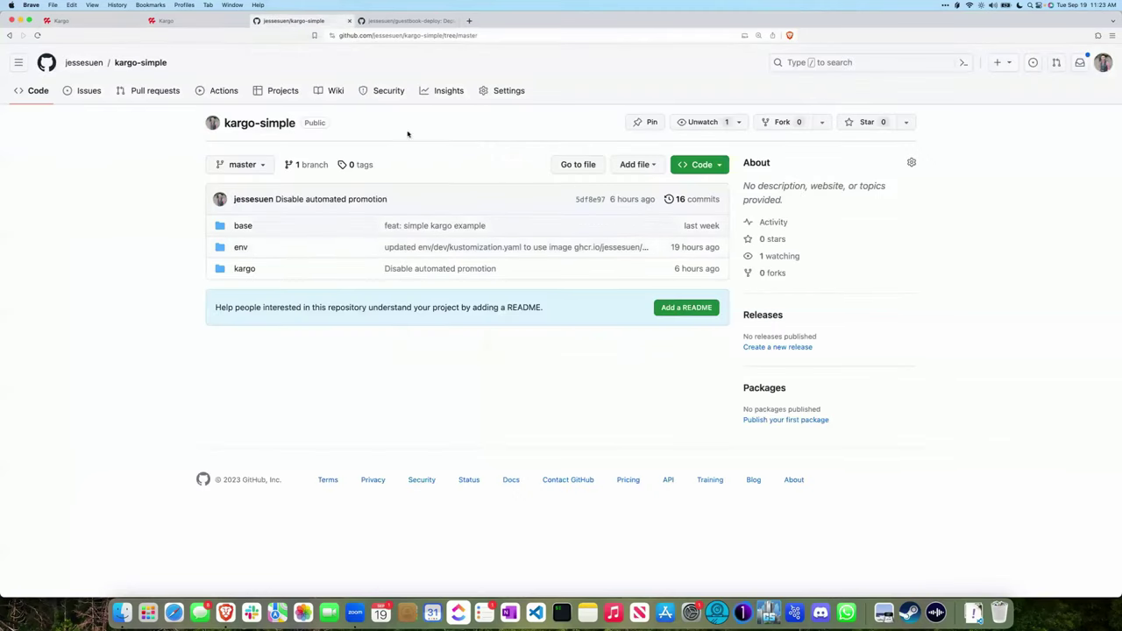
pyautogui.press('super+r')
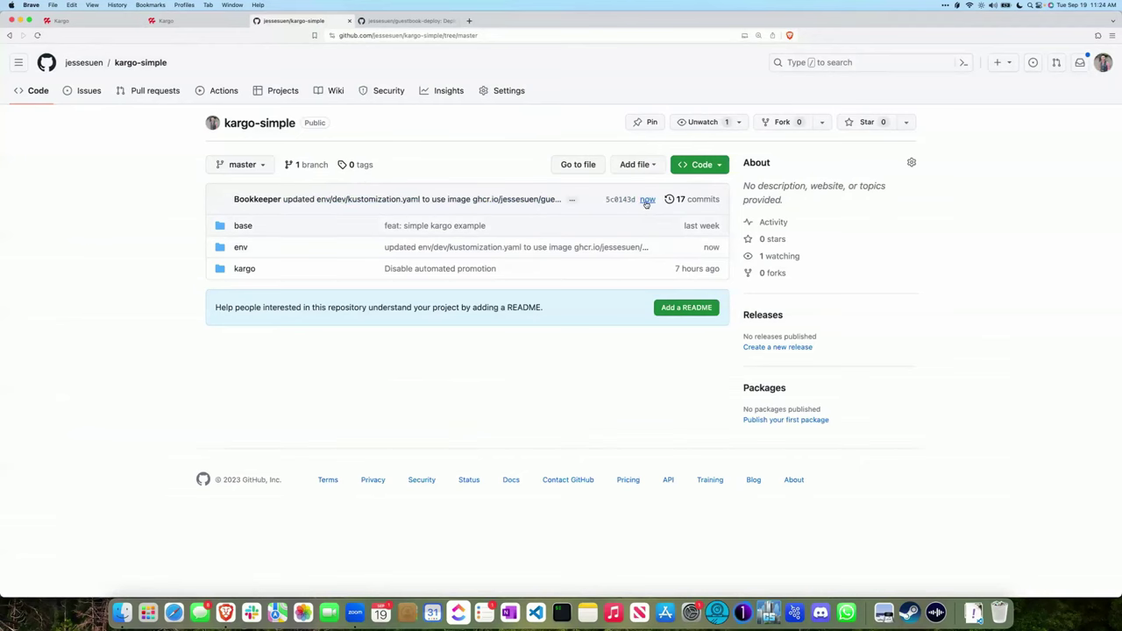
pyautogui.click(621, 200)
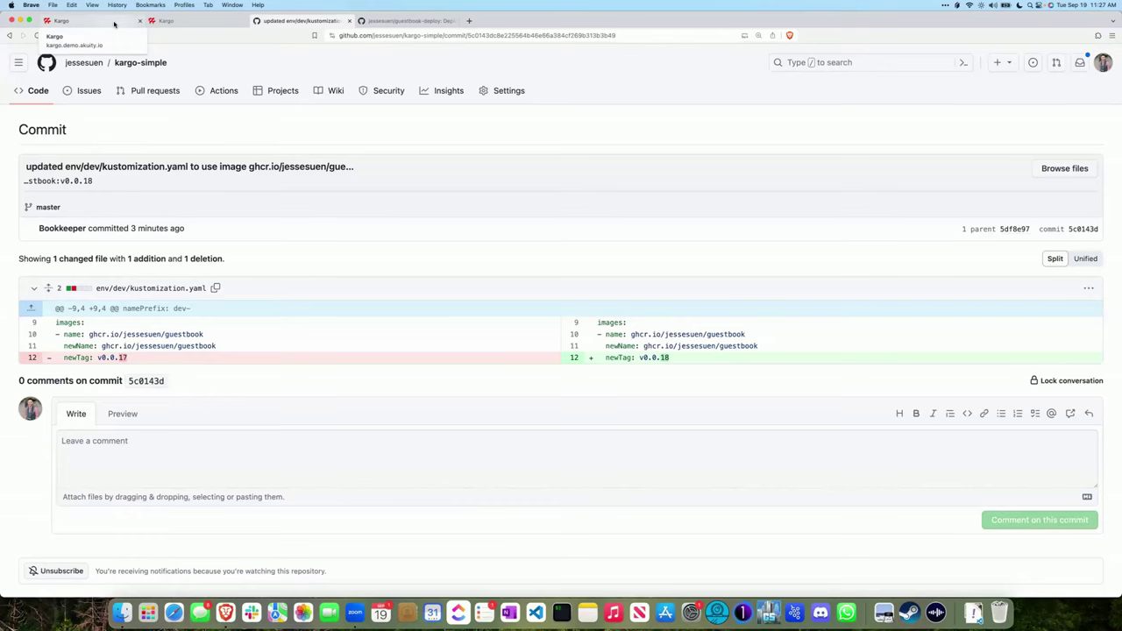
# Return to Kargo and bring up the kargo-guestbook project's pipeline
pyautogui.click(114, 21)
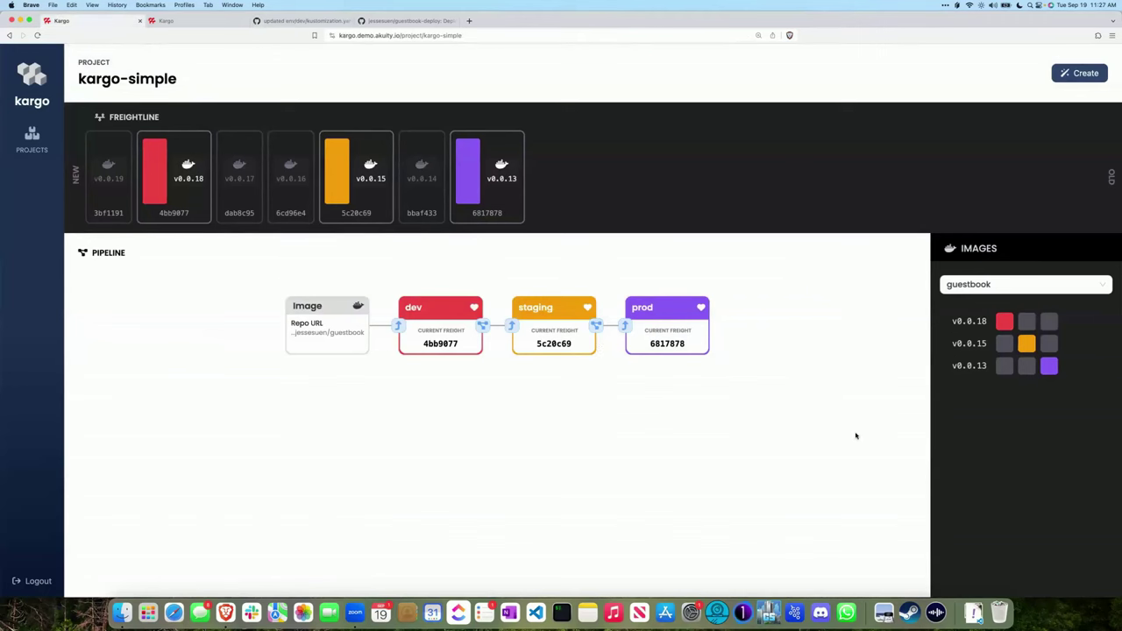
pyautogui.click(211, 25)
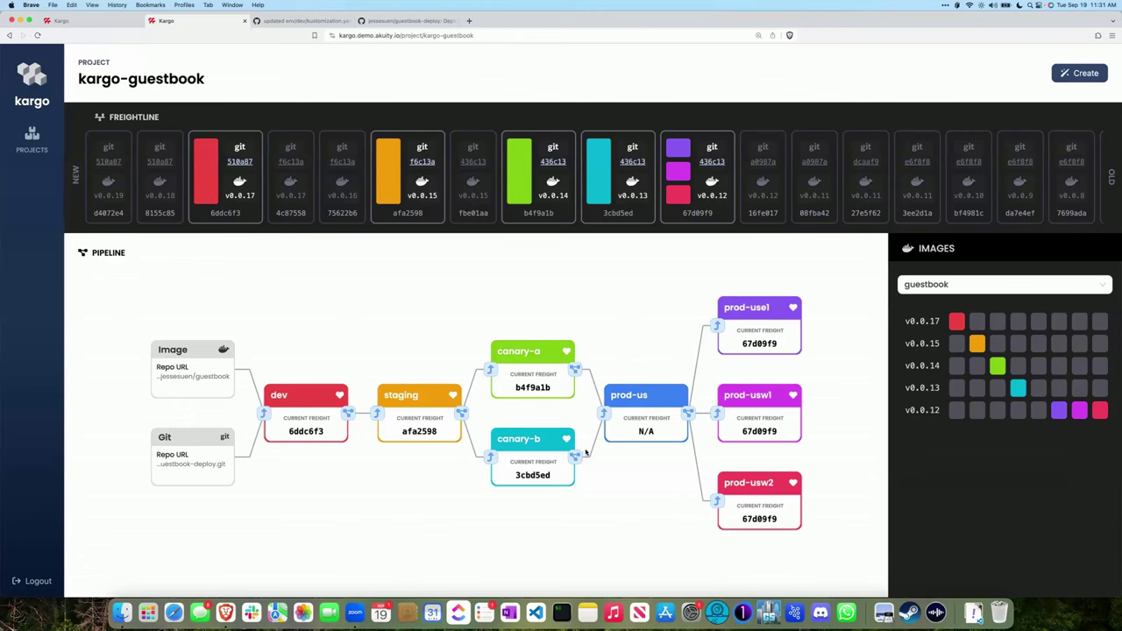
pyautogui.click(491, 456)
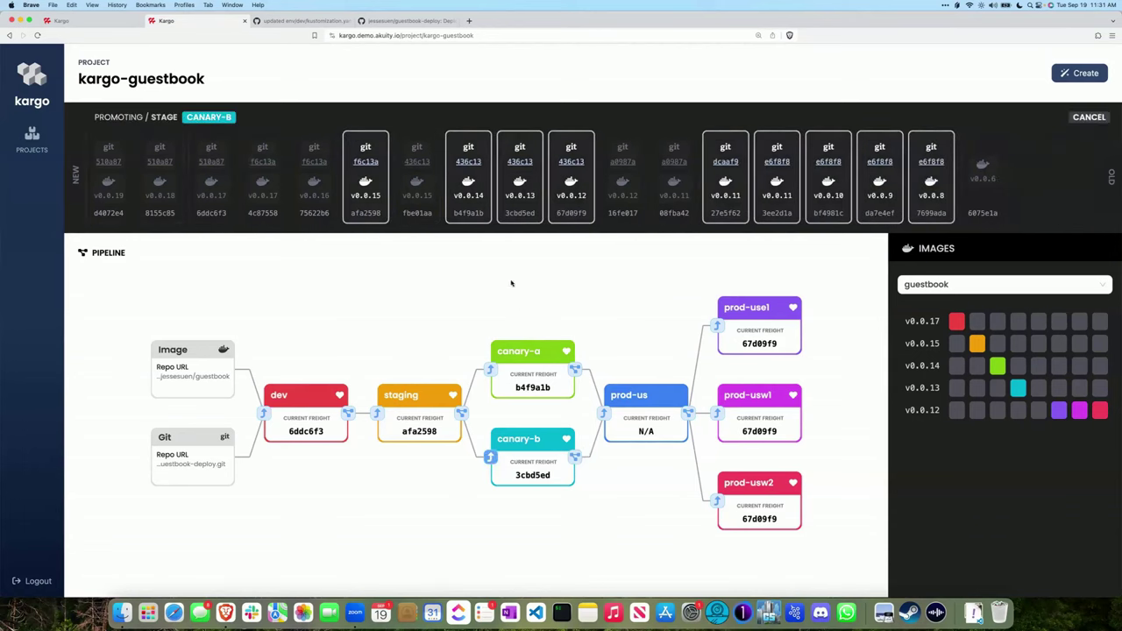
pyautogui.click(470, 207)
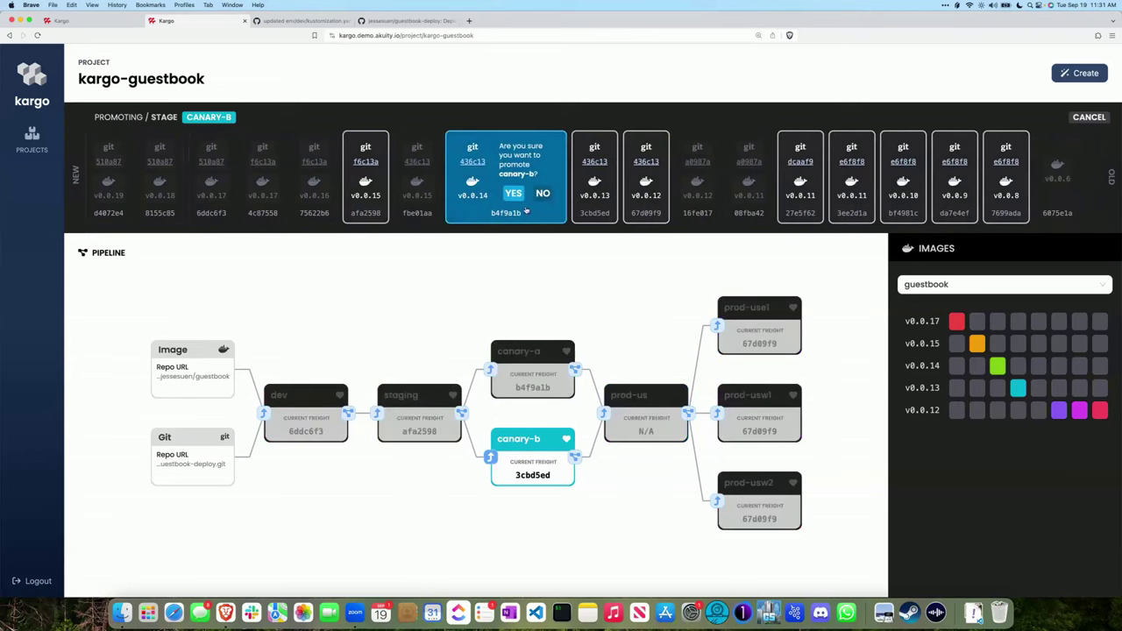
pyautogui.click(1096, 117)
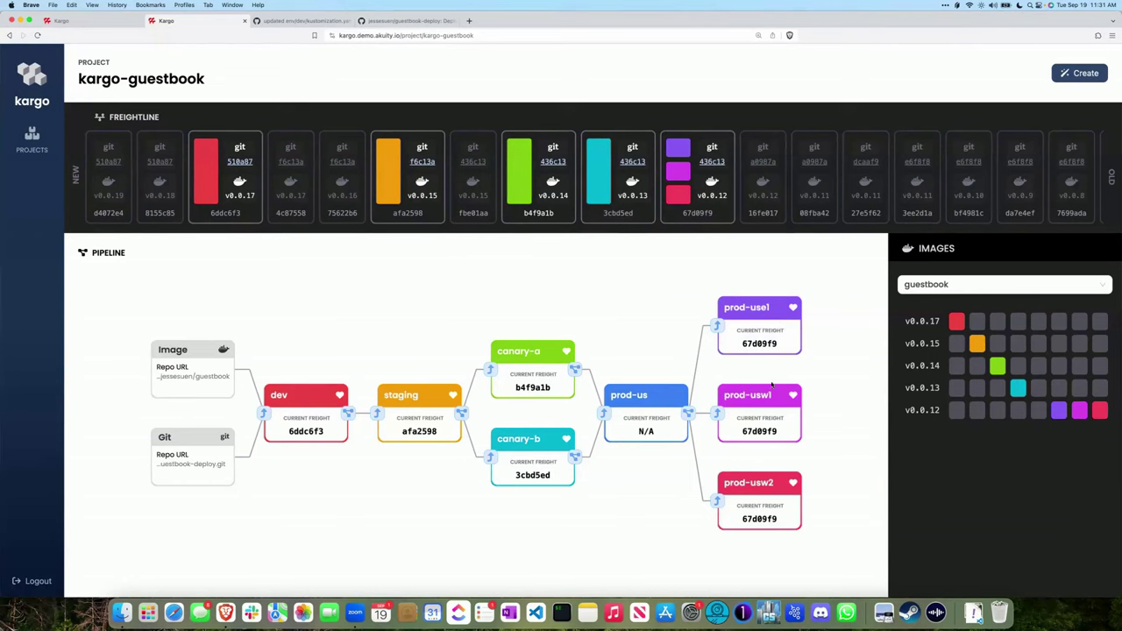
# Examine which freight can be promoted to the subscribers of the prod-us stage in kargo-guestbook
pyautogui.click(690, 416)
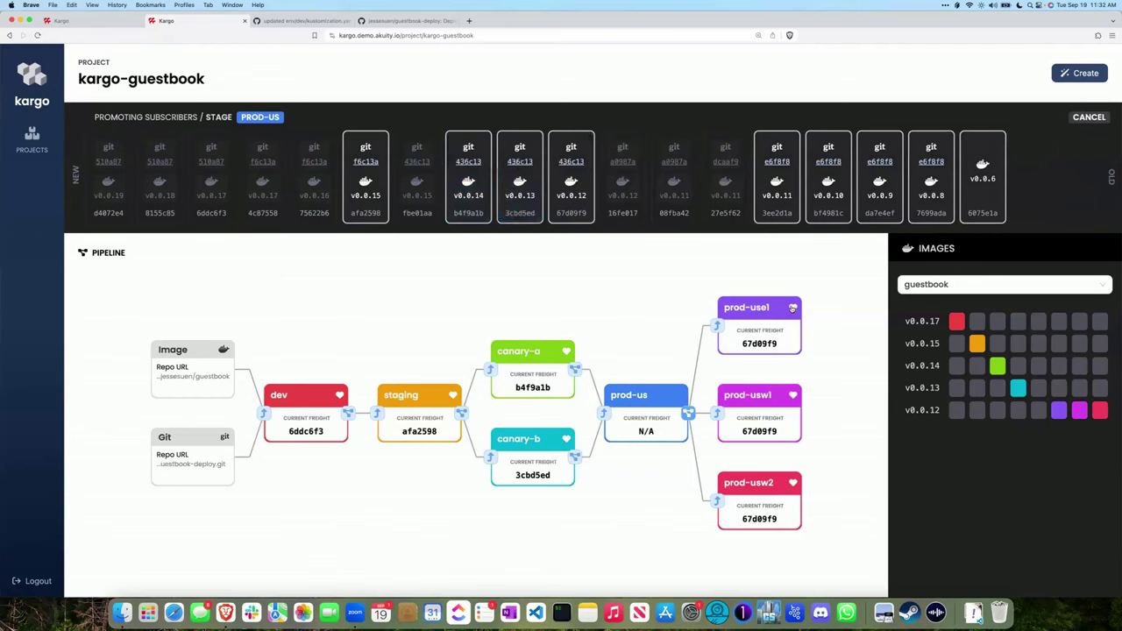
pyautogui.click(689, 414)
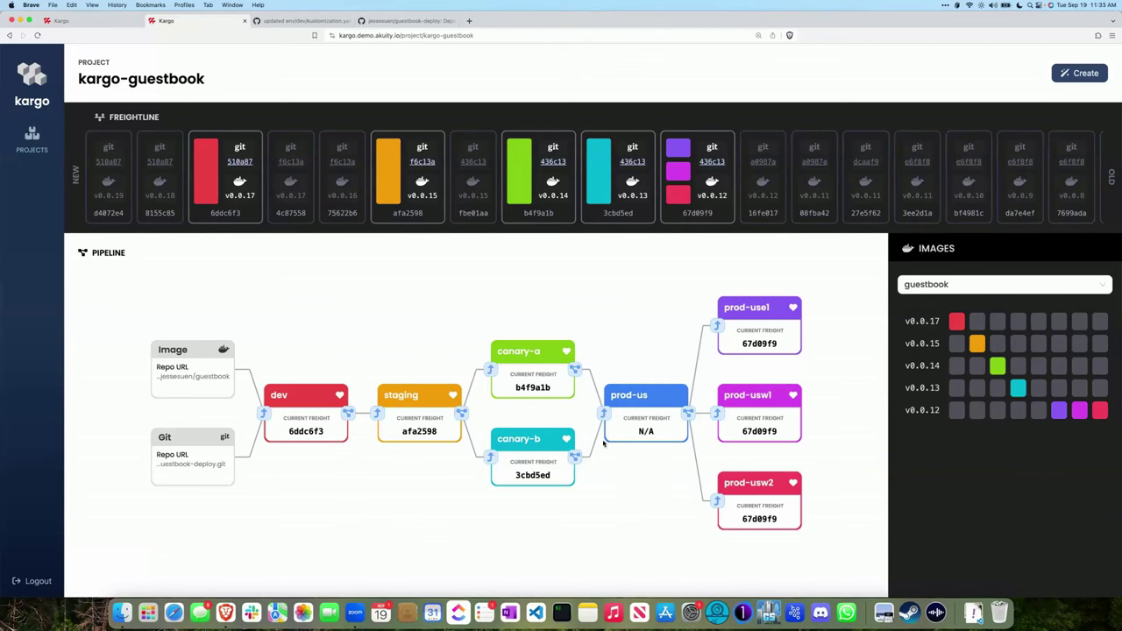
pyautogui.click(689, 415)
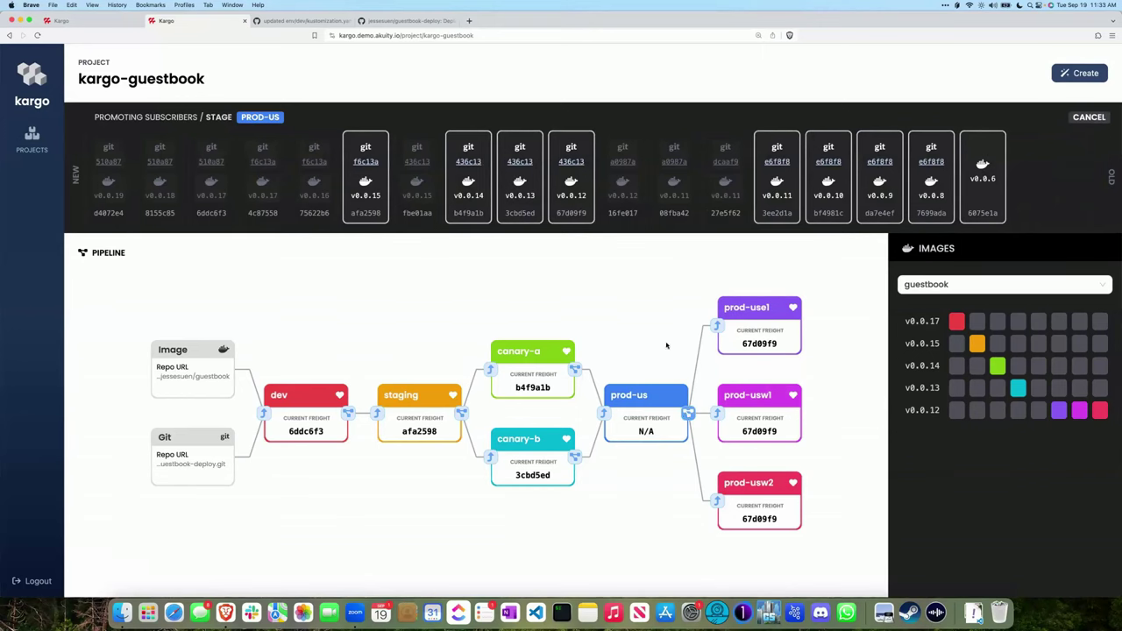
pyautogui.click(689, 415)
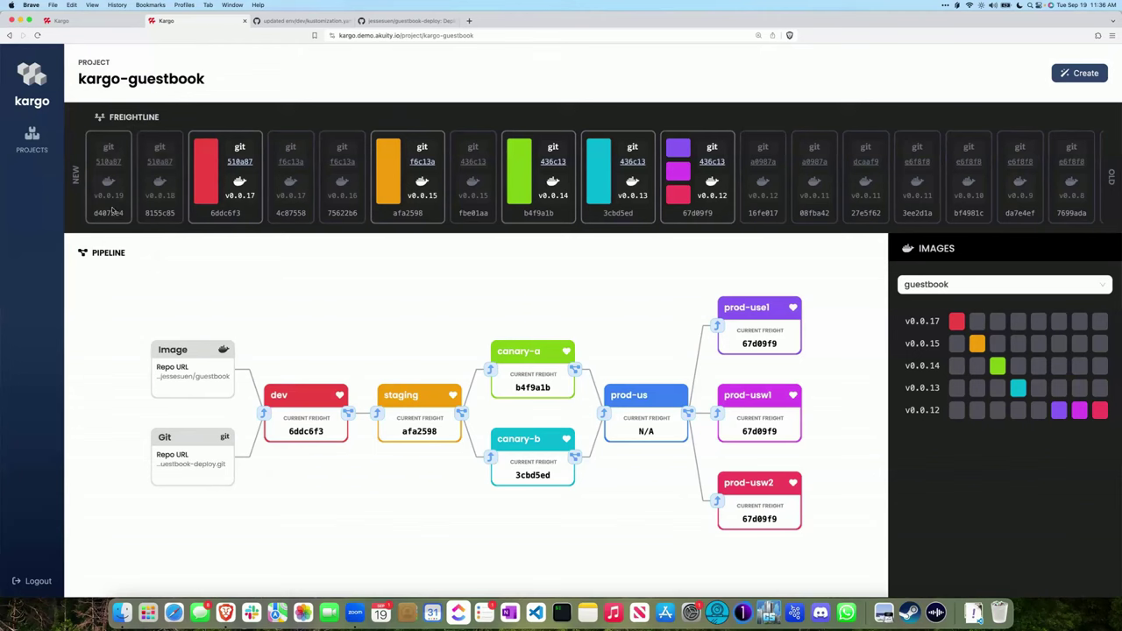
# Open the Git commits linked from the v0.0.19 freight and from the dev stage's v0.0.17 freight in kargo-guestbook
pyautogui.moveTo(113, 163)
pyautogui.click(111, 162)
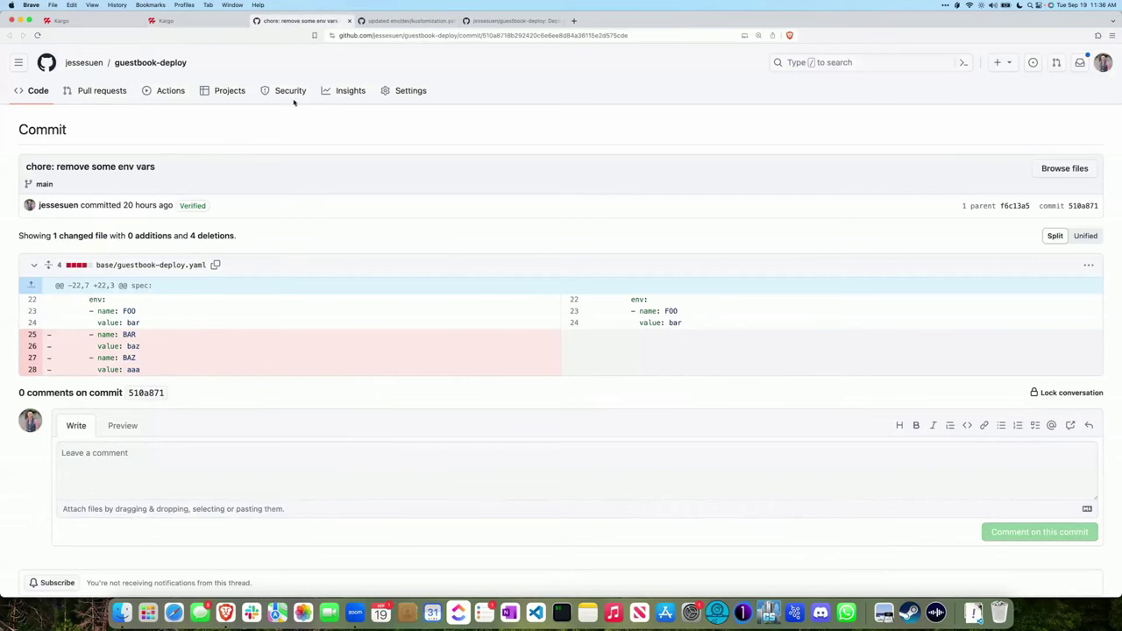
pyautogui.click(205, 26)
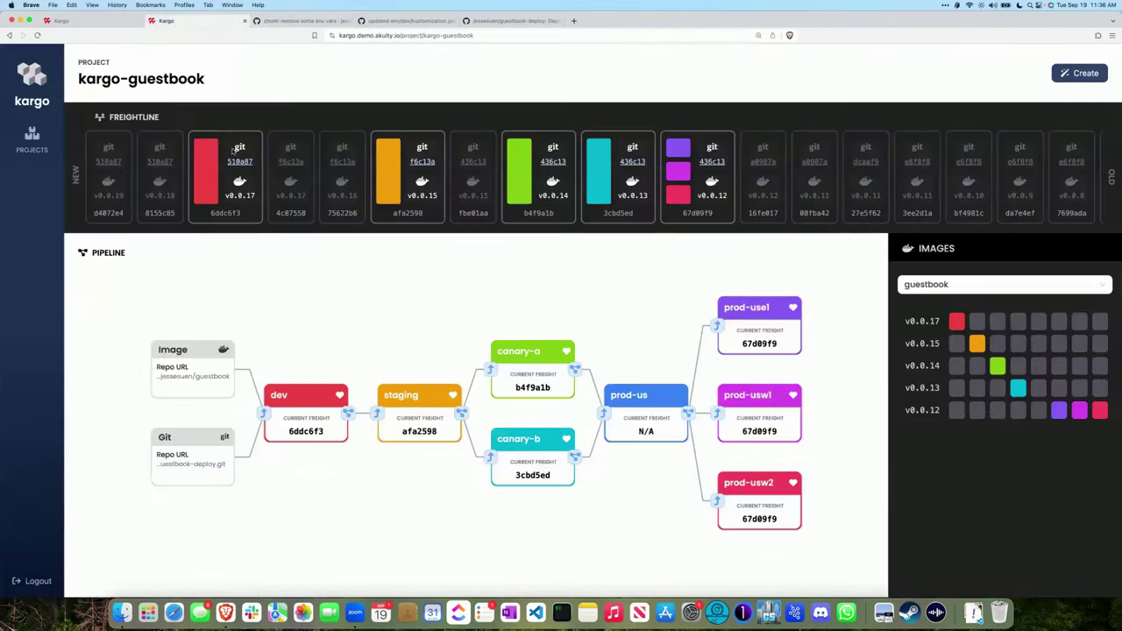
pyautogui.moveTo(219, 163)
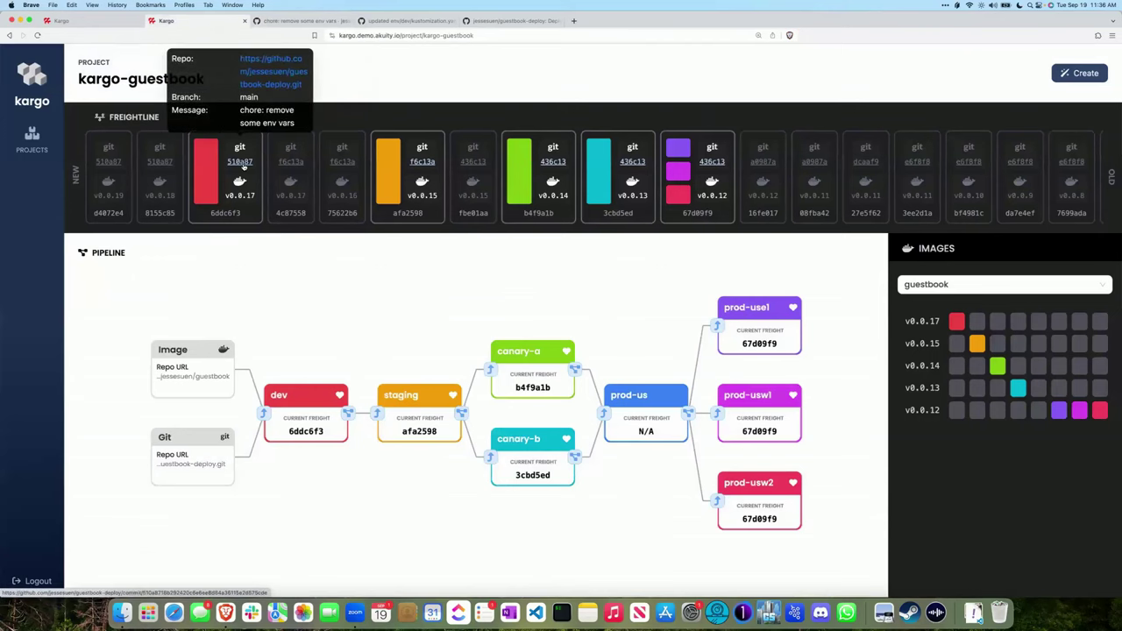
pyautogui.moveTo(237, 194)
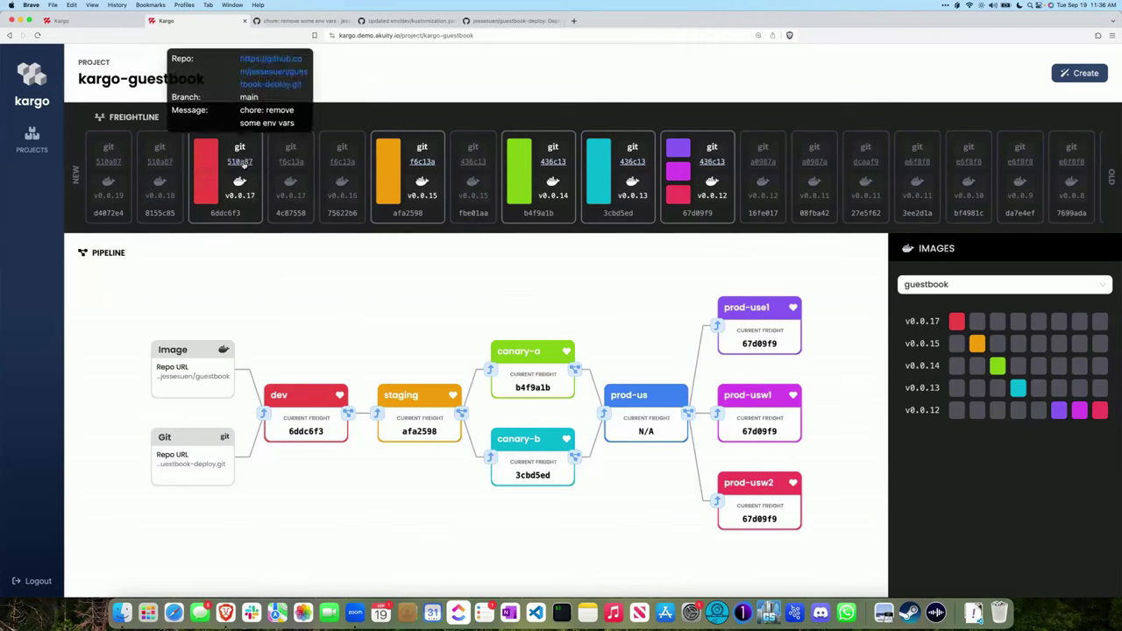
pyautogui.keyDown('super'); pyautogui.click(245, 164); pyautogui.keyUp('super')
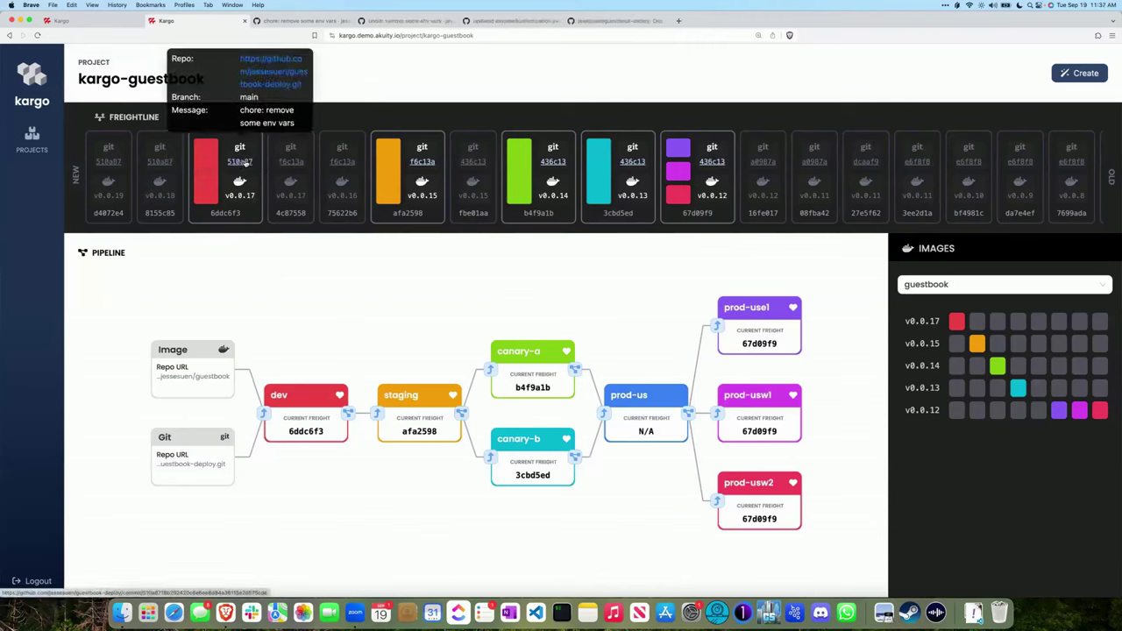
pyautogui.moveTo(290, 165)
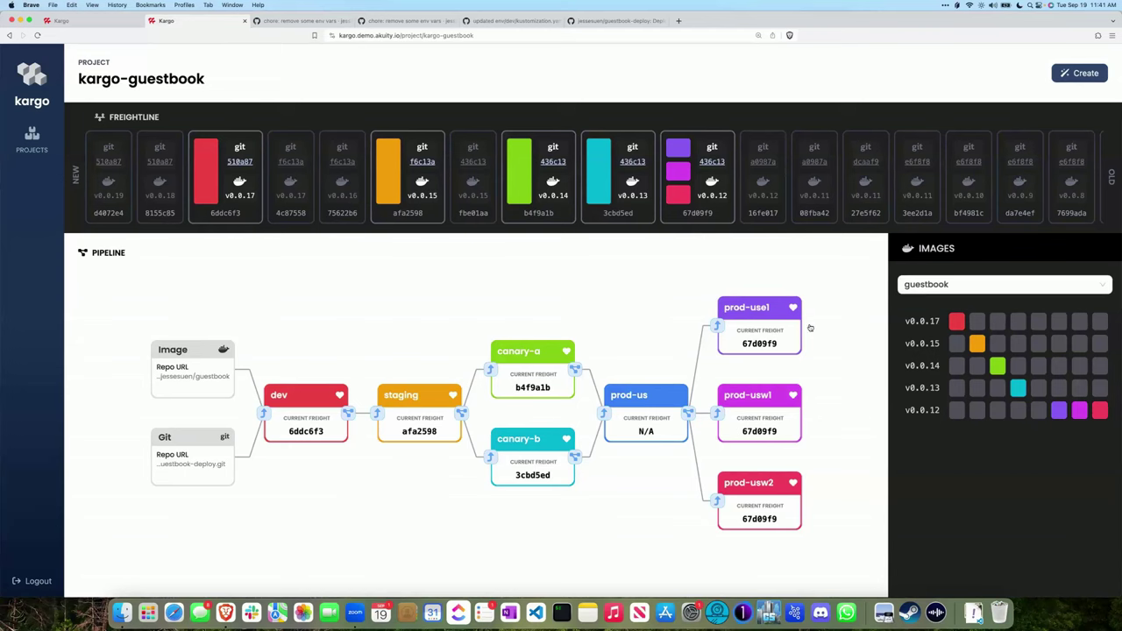
# Return to the kargo-simple project and examine which freight can be promoted to the dev, staging and prod stages
pyautogui.click(88, 23)
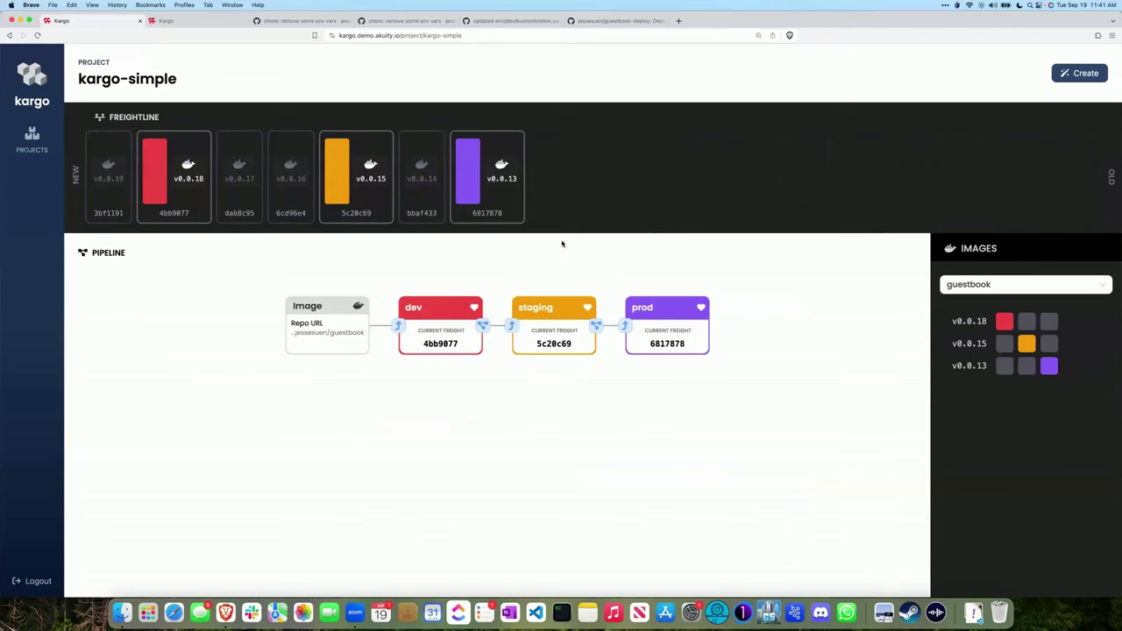
pyautogui.click(399, 327)
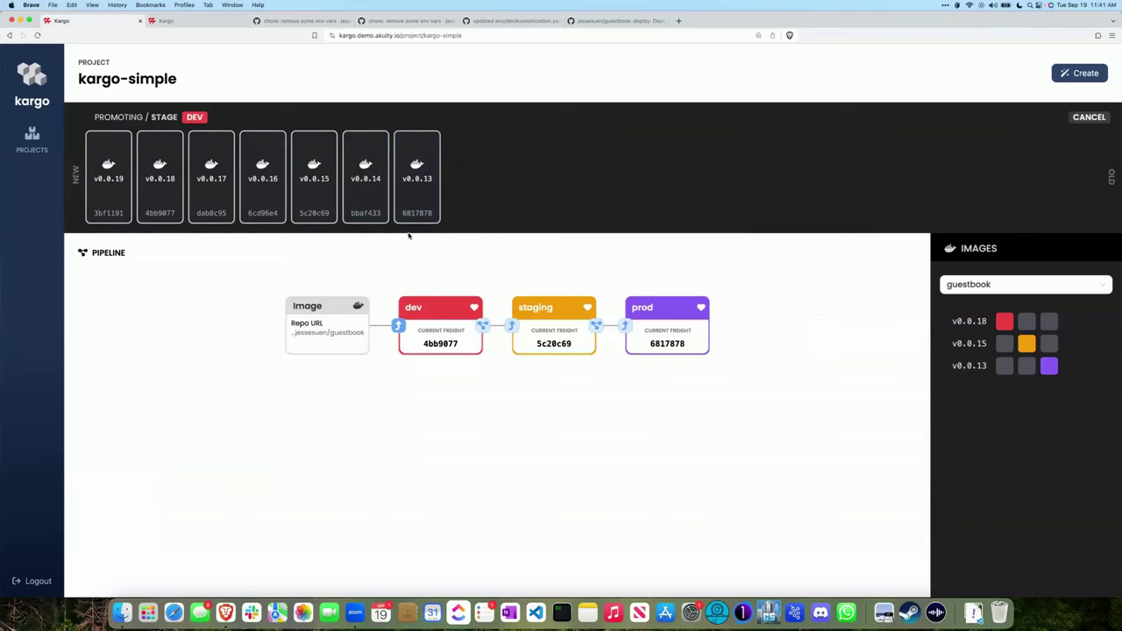
pyautogui.click(513, 327)
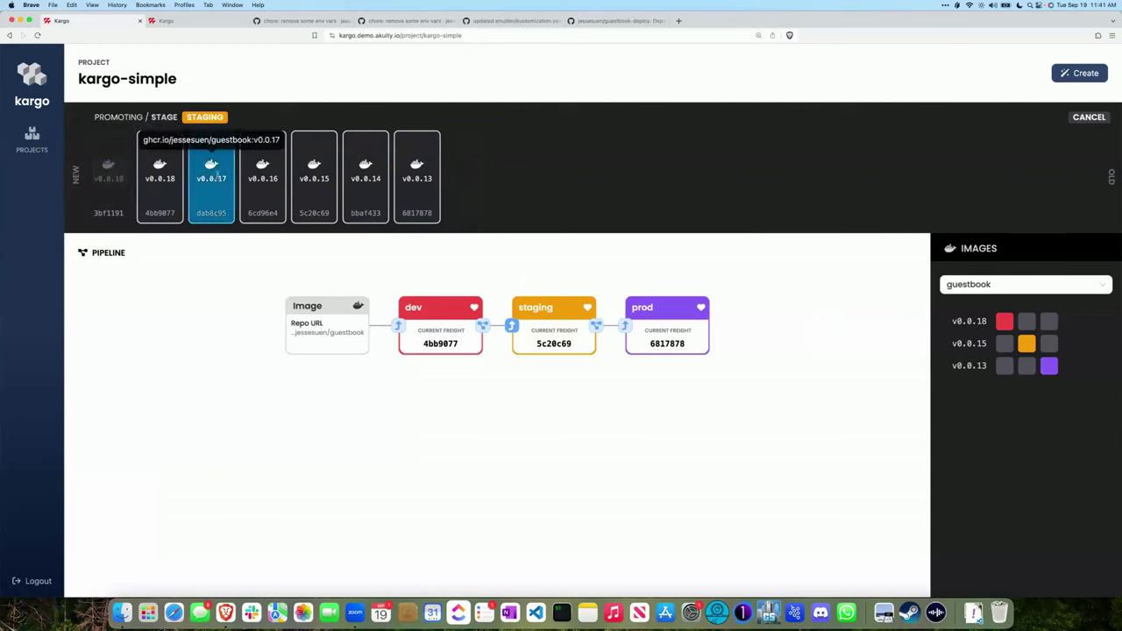
pyautogui.click(626, 327)
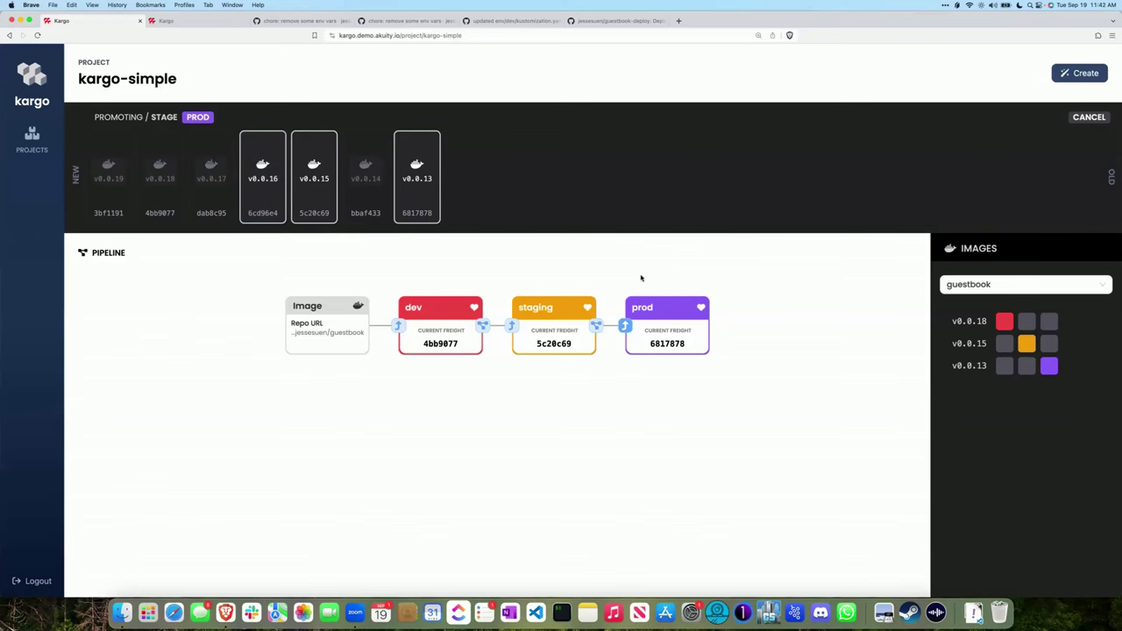
pyautogui.click(625, 326)
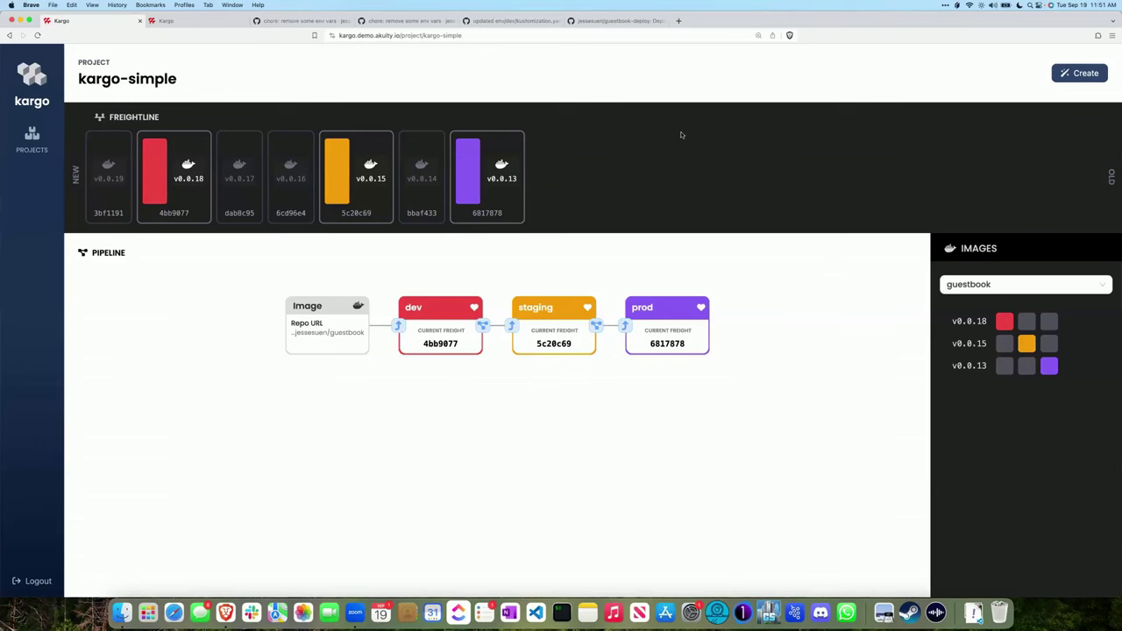
# Switch to the Kargo Webinar deck in Google Slides and present it from the Kargo slide to the How it Works slide
pyautogui.press('super+grave')
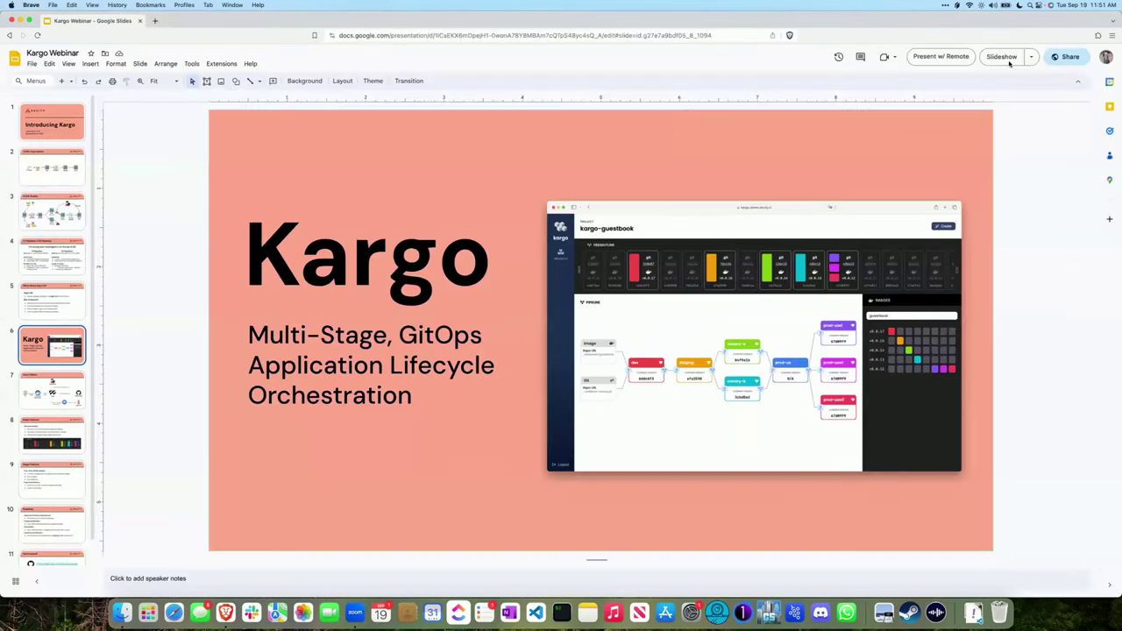
pyautogui.click(1062, 63)
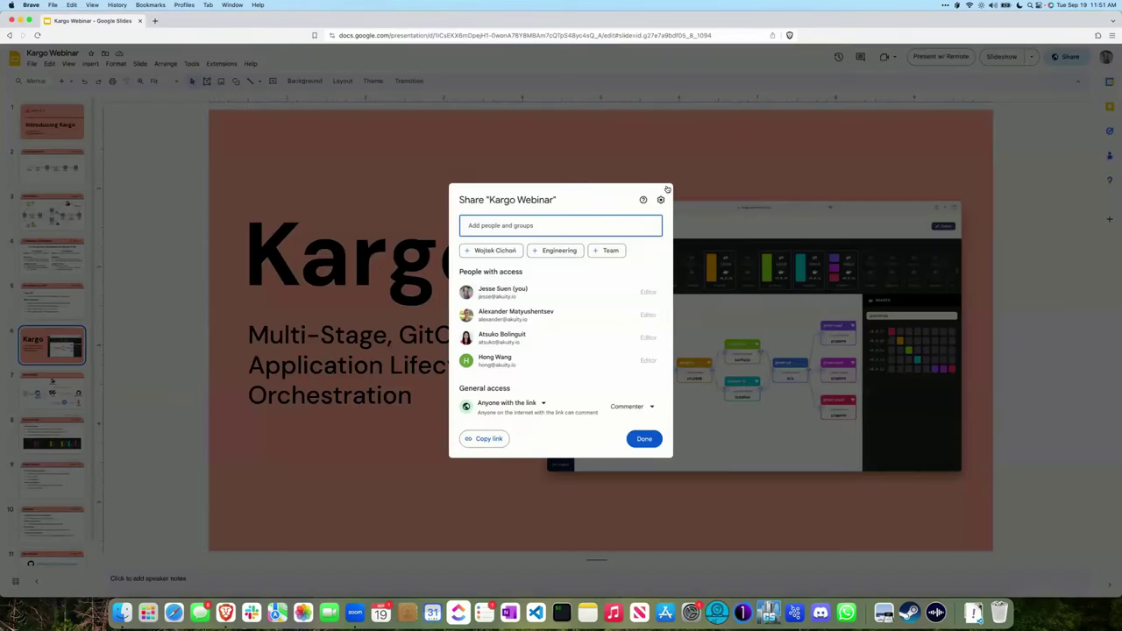
pyautogui.click(645, 438)
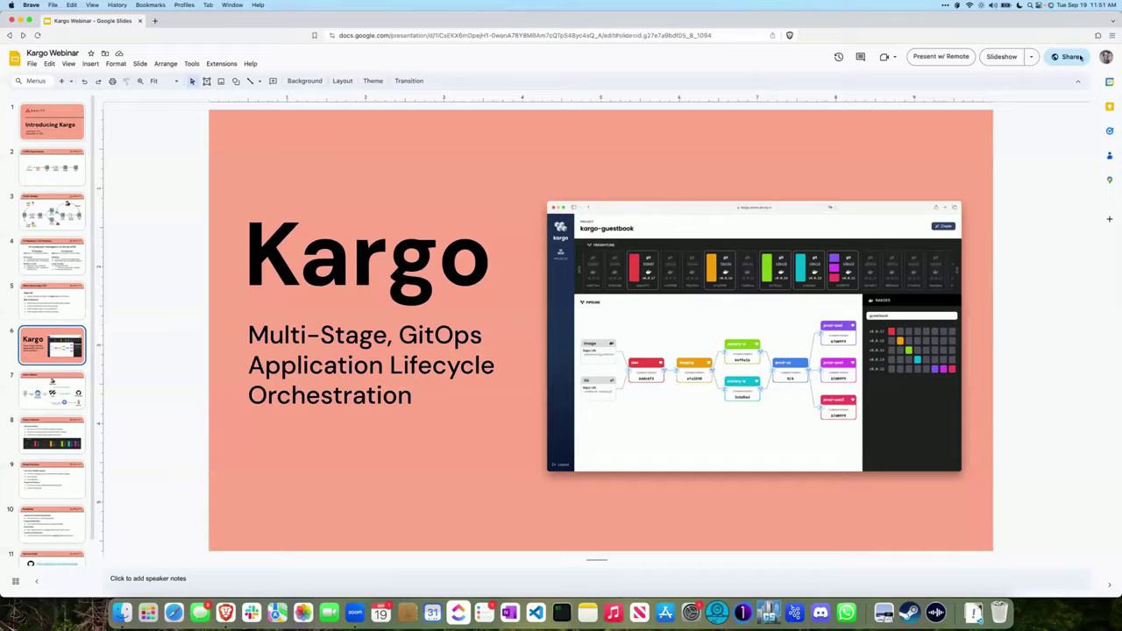
pyautogui.click(1008, 59)
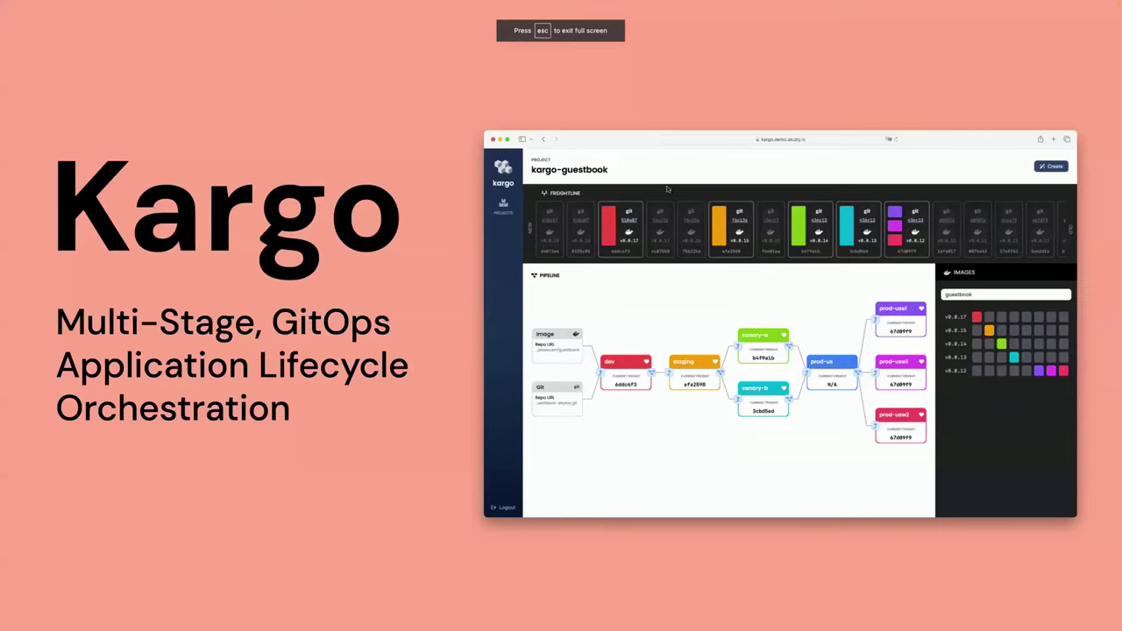
pyautogui.press('Right')
pyautogui.press('Left')
pyautogui.press('Right')
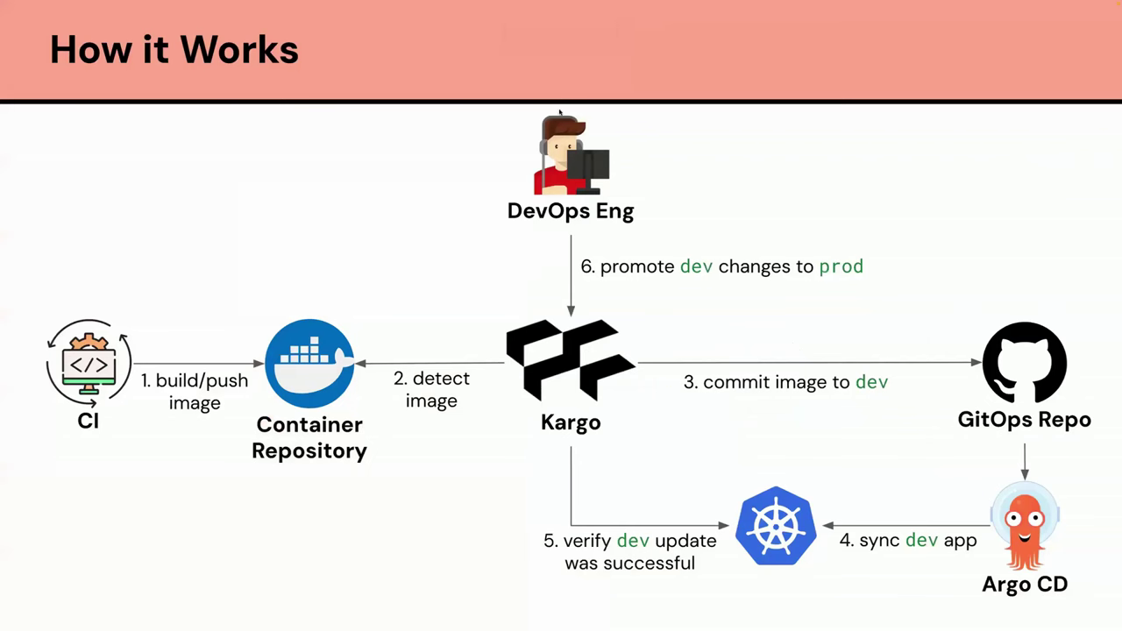